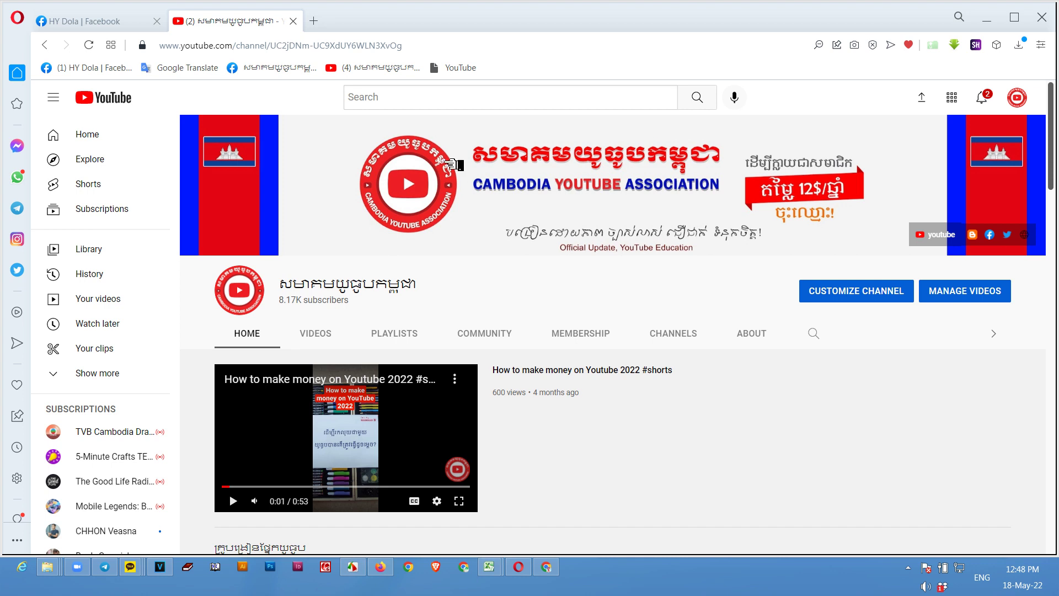
Go to the channel's YouTube Studio and open its Audio library.
left_click(1020, 98)
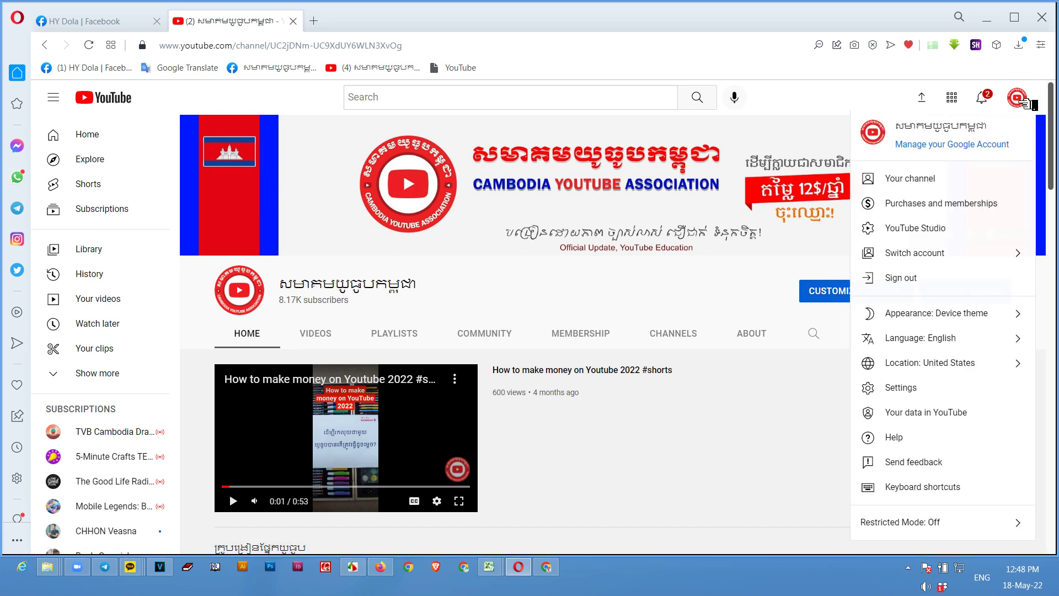
left_click(955, 235)
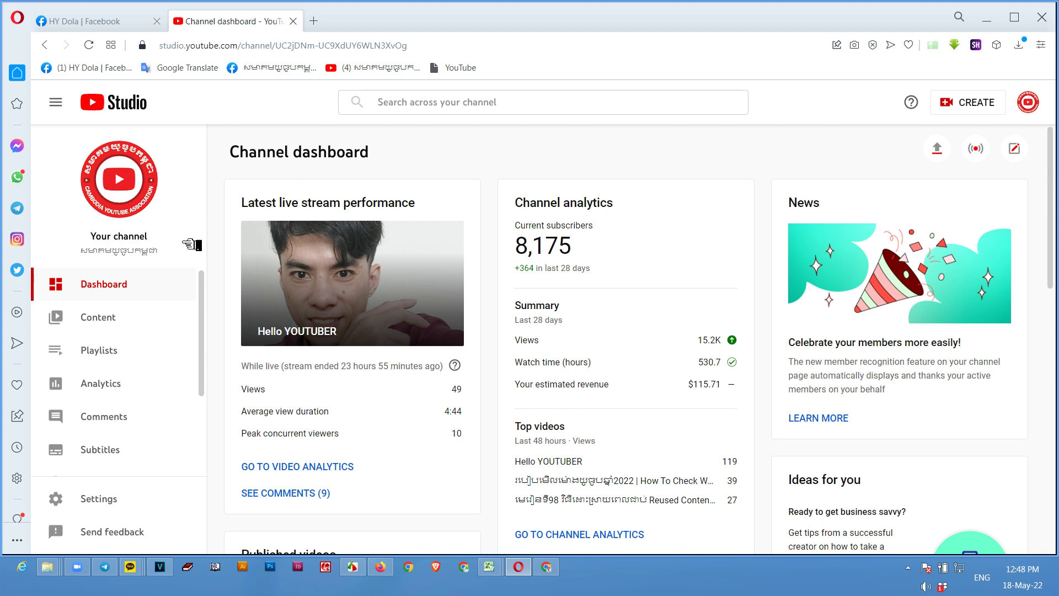
scroll(167, 343, "down", 3)
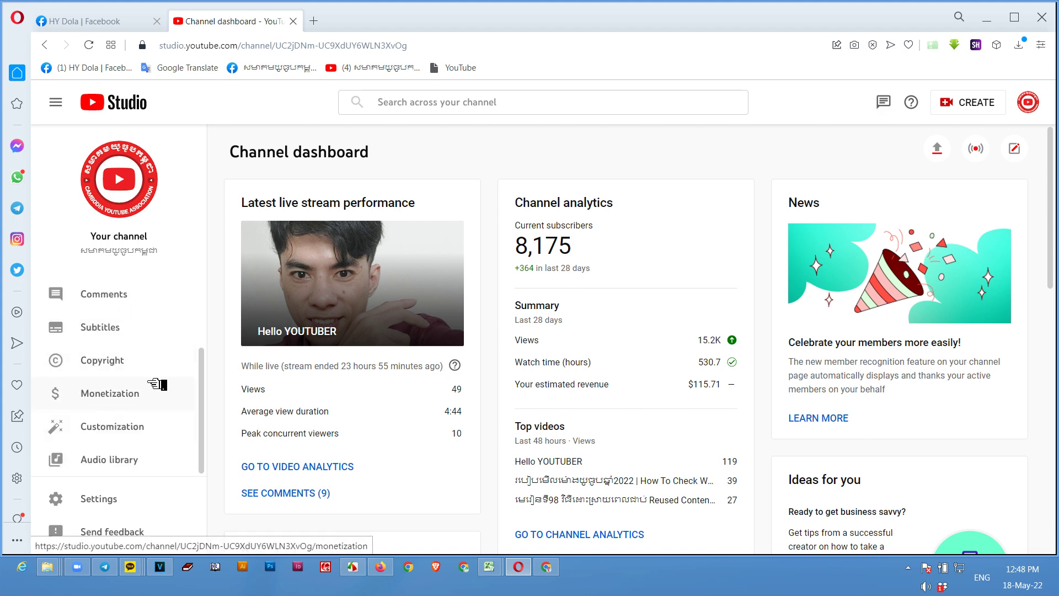
left_click(104, 466)
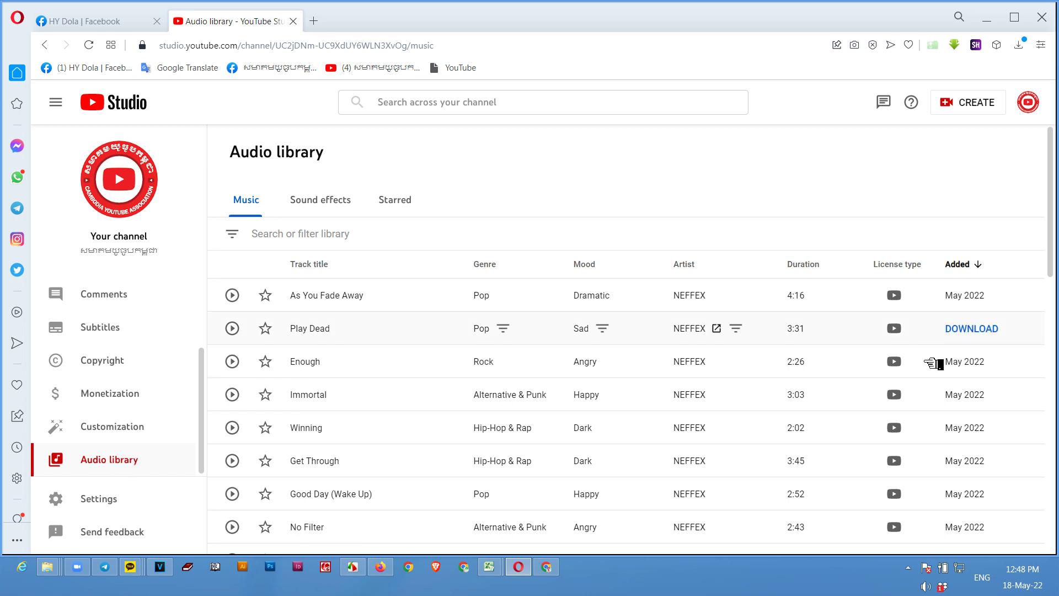
Browse the music list and download the tracks "As You Fade Away" and "Play Dead".
scroll(844, 308, "down", 5)
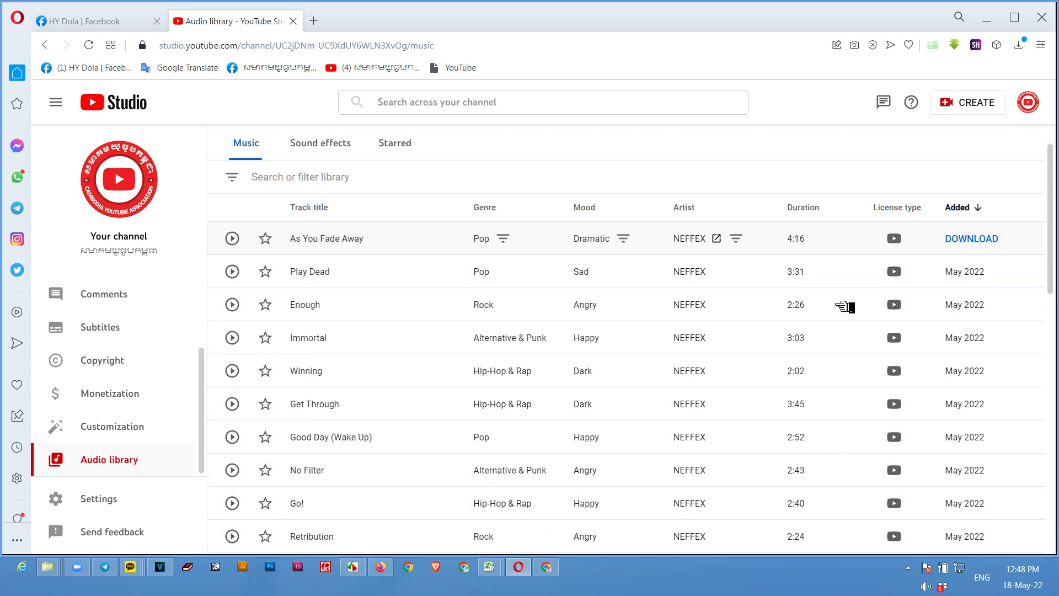
scroll(844, 328, "down", 6)
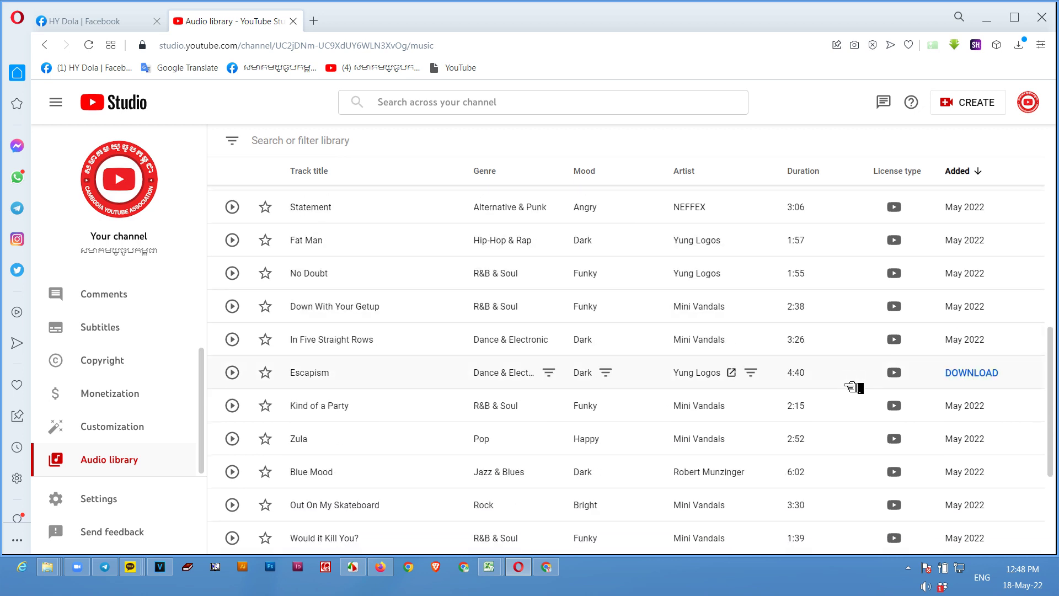
scroll(853, 396, "up", 15)
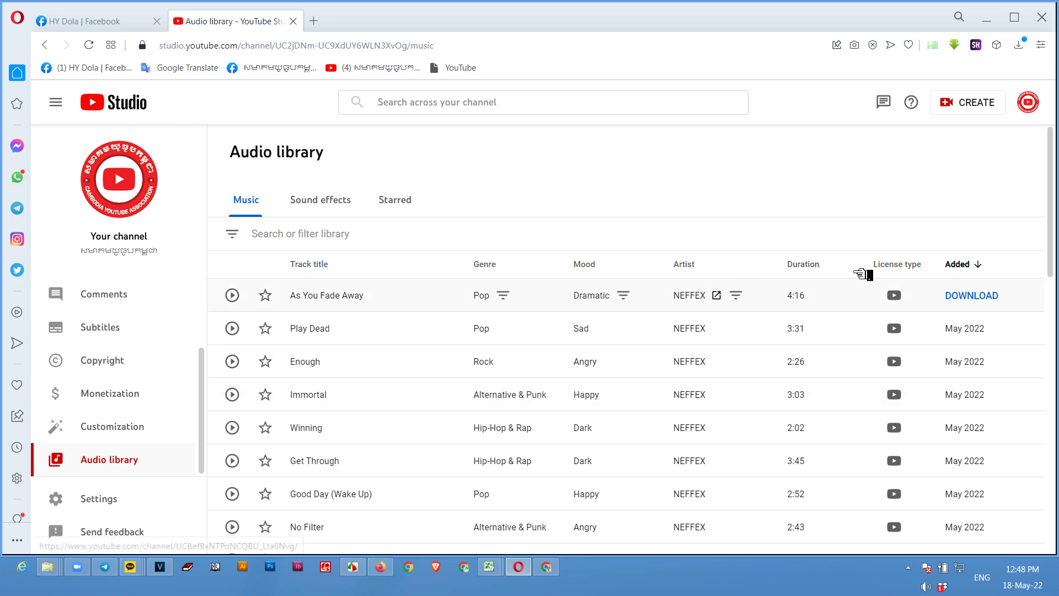
left_click(973, 298)
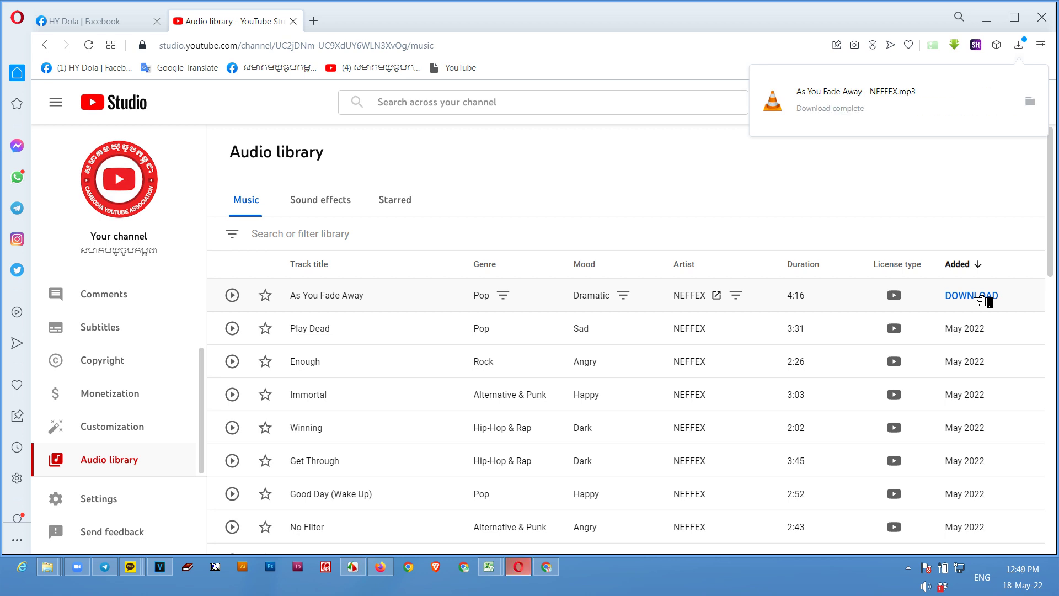
left_click(960, 337)
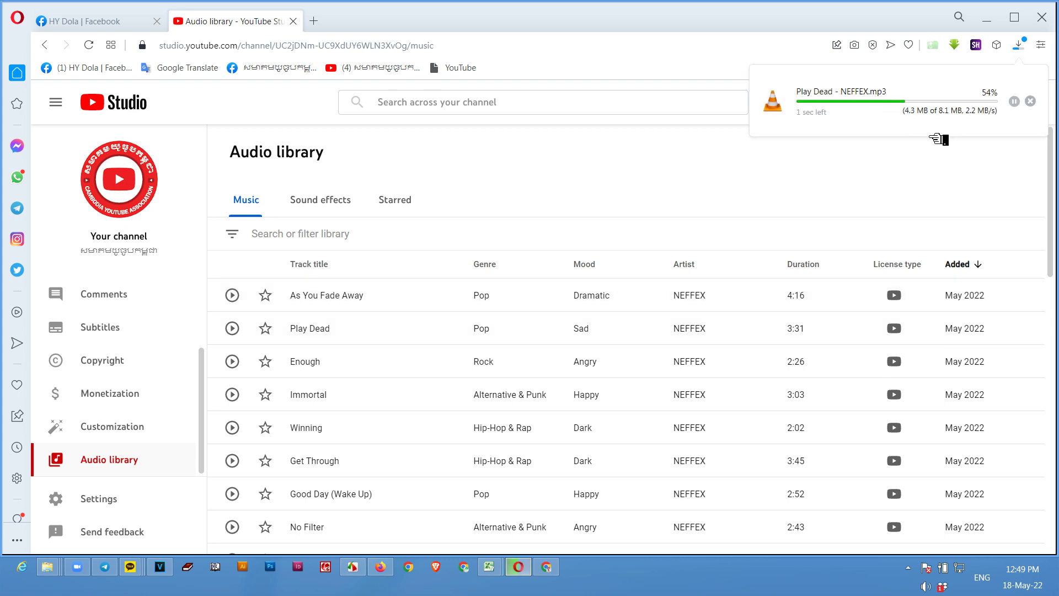
Examine the license type information of several tracks throughout the first page of the music list.
mouse_move(905, 298)
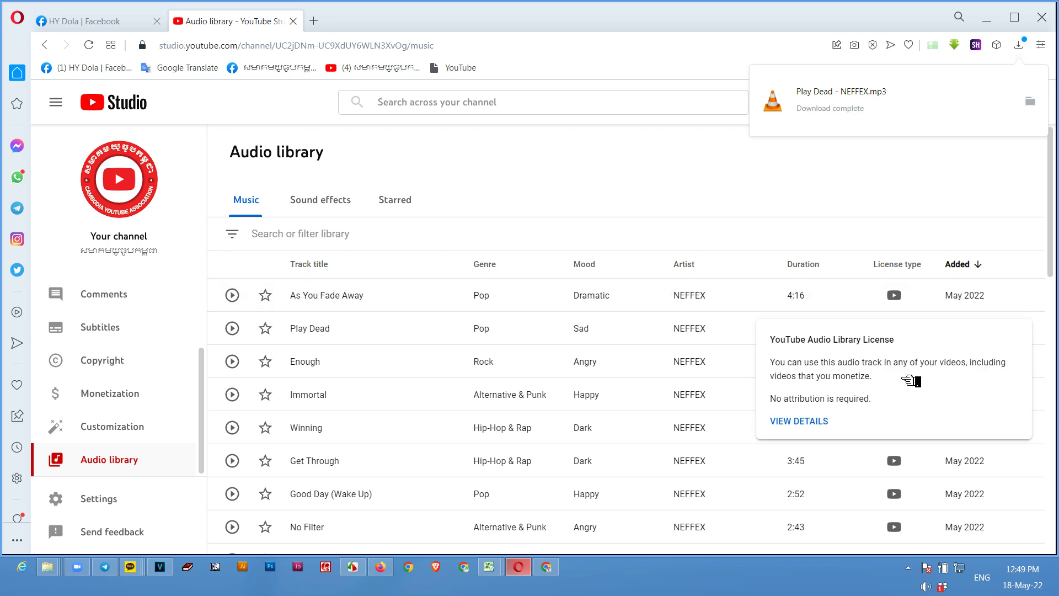
mouse_move(906, 491)
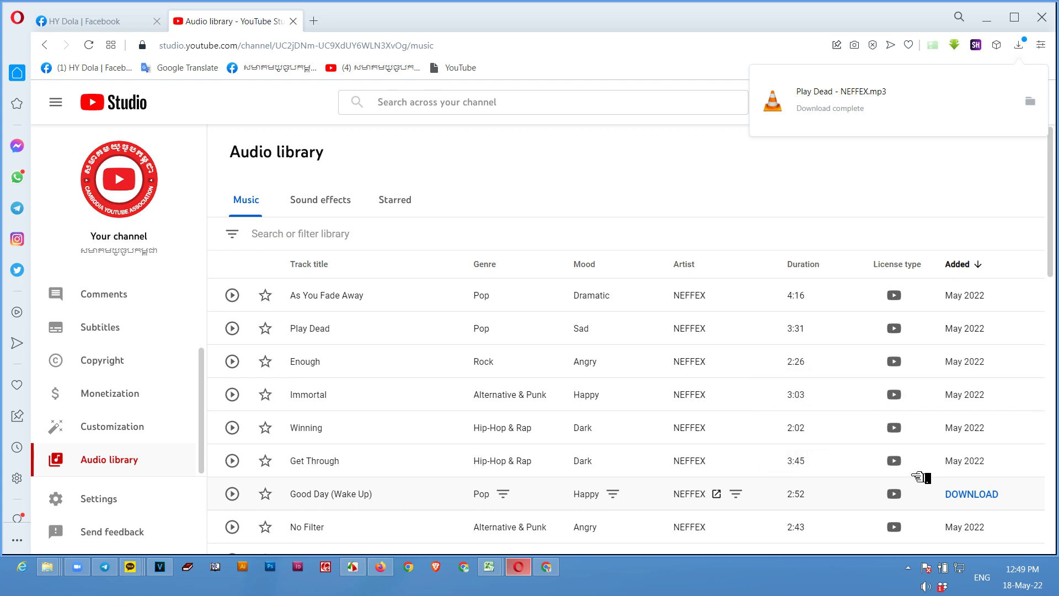
scroll(921, 471, "down", 6)
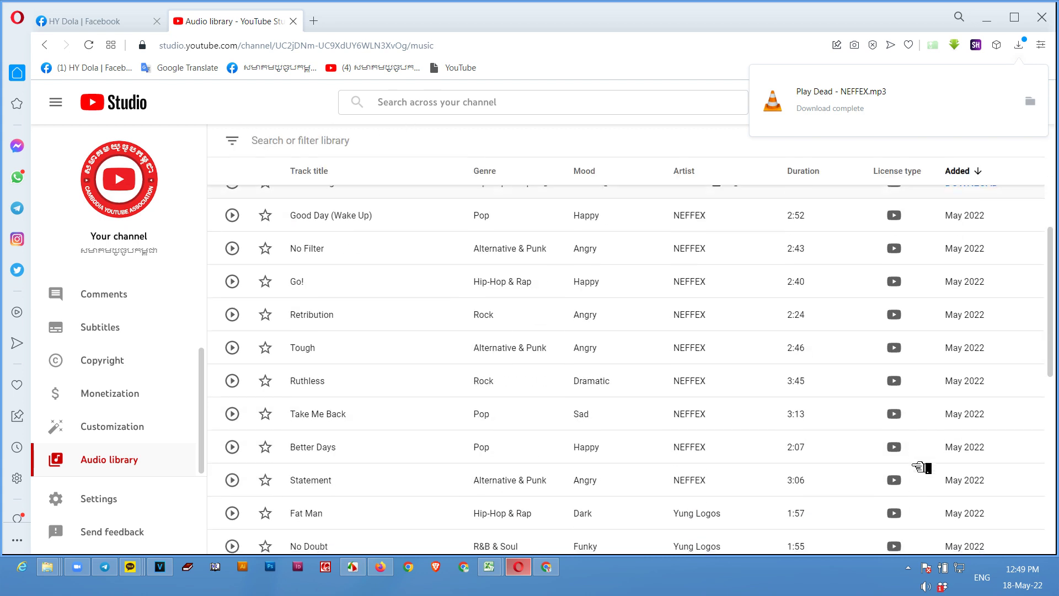
mouse_move(897, 177)
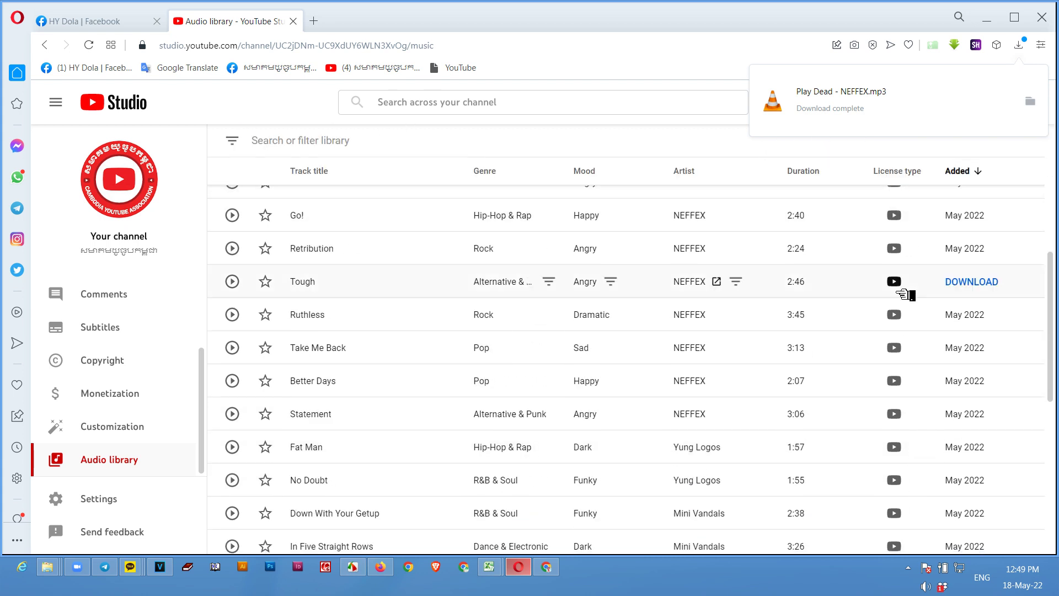
mouse_move(905, 365)
mouse_move(900, 386)
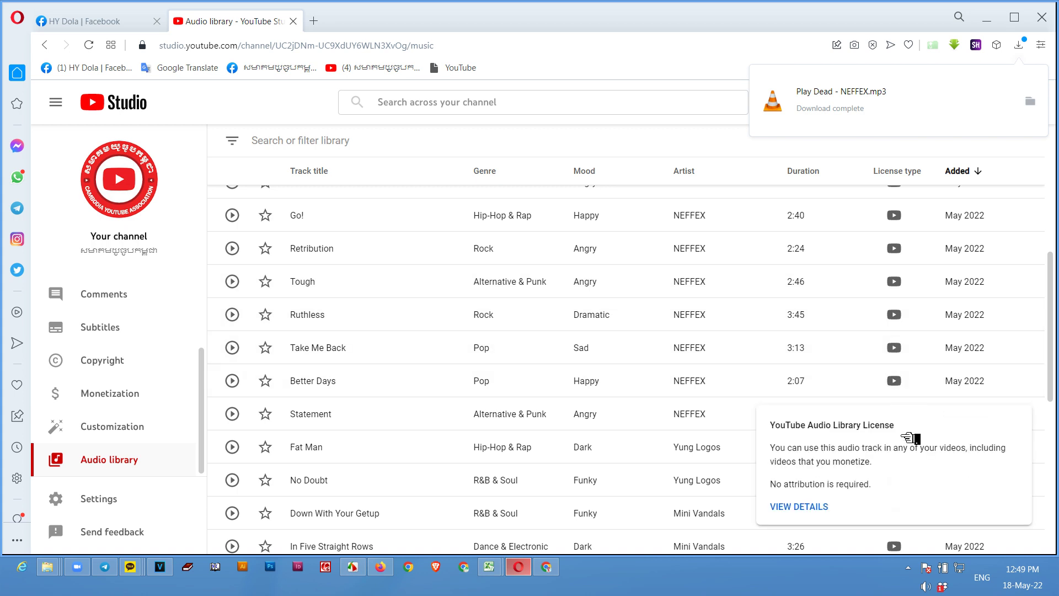
scroll(1003, 265, "down", 7)
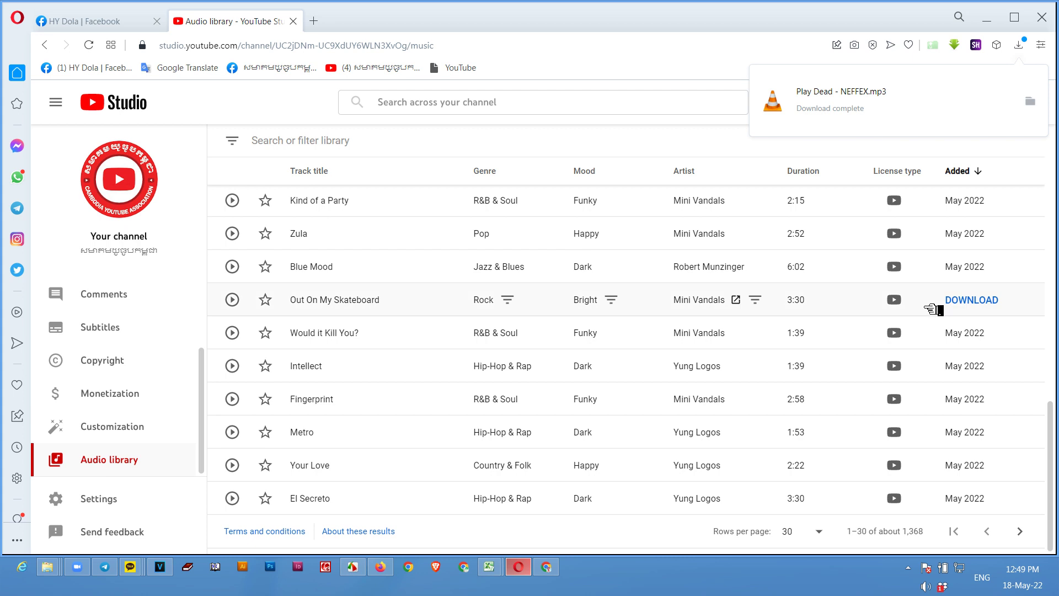
scroll(910, 342, "up", 10)
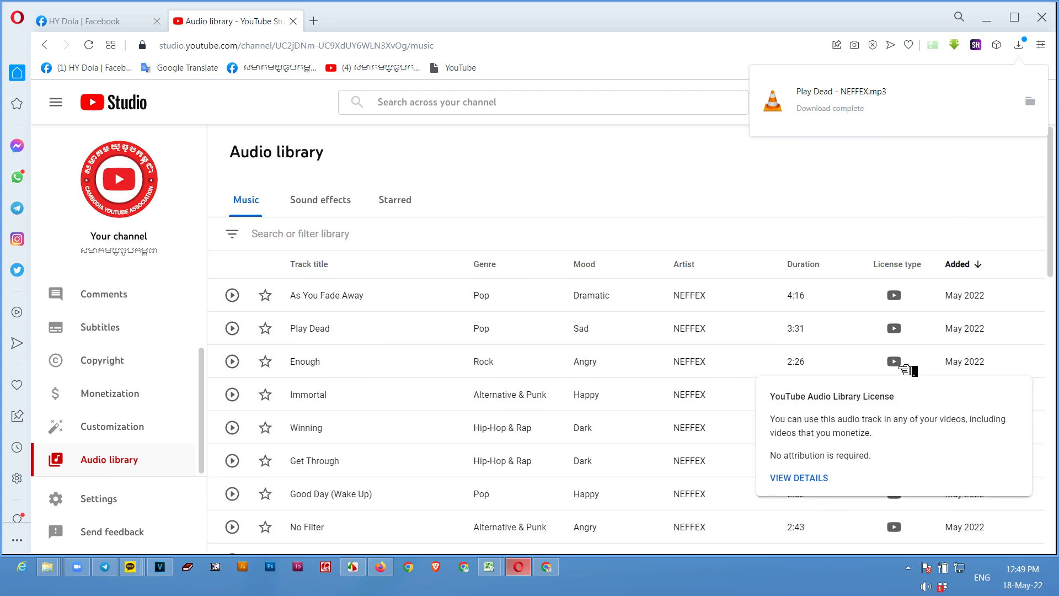
Show the library's sound effects and sort them by name in ascending order.
left_click(345, 207)
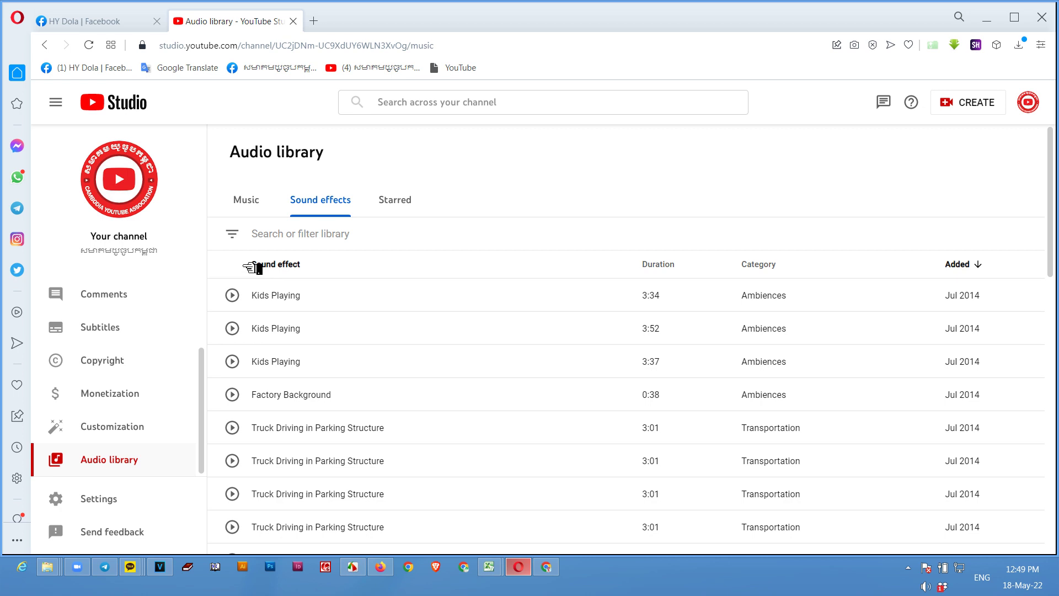
left_click(287, 266)
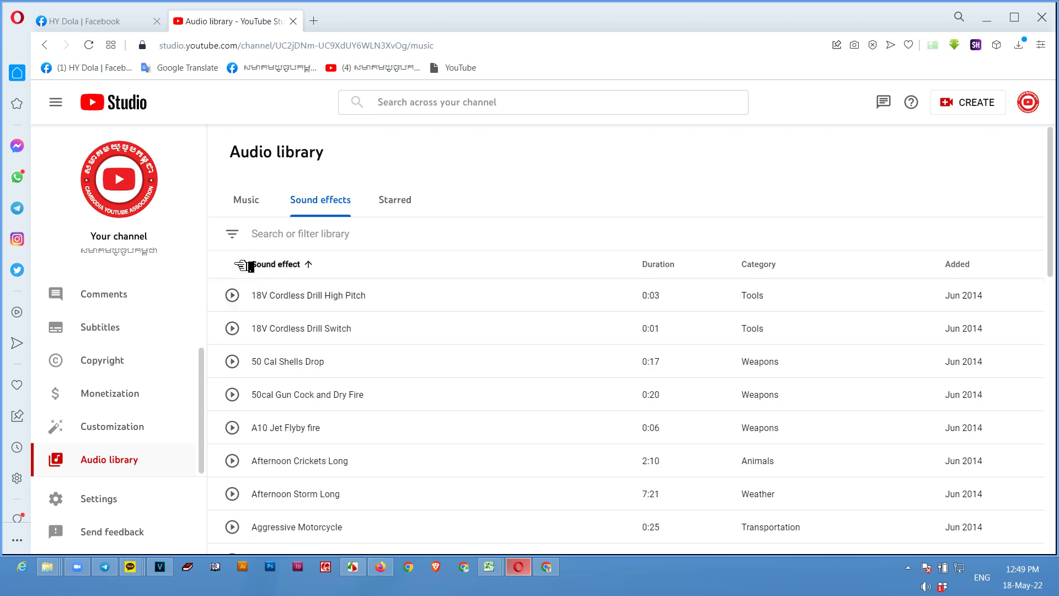
Star the music track "Enough", remove its star from the starred list, and return to the music tracks.
left_click(253, 209)
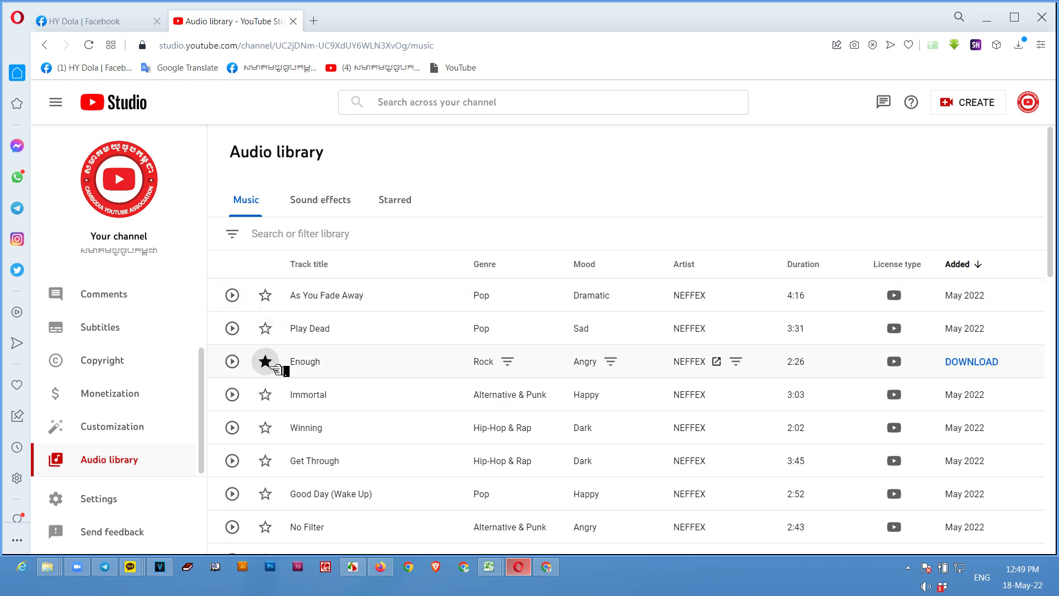
left_click(406, 204)
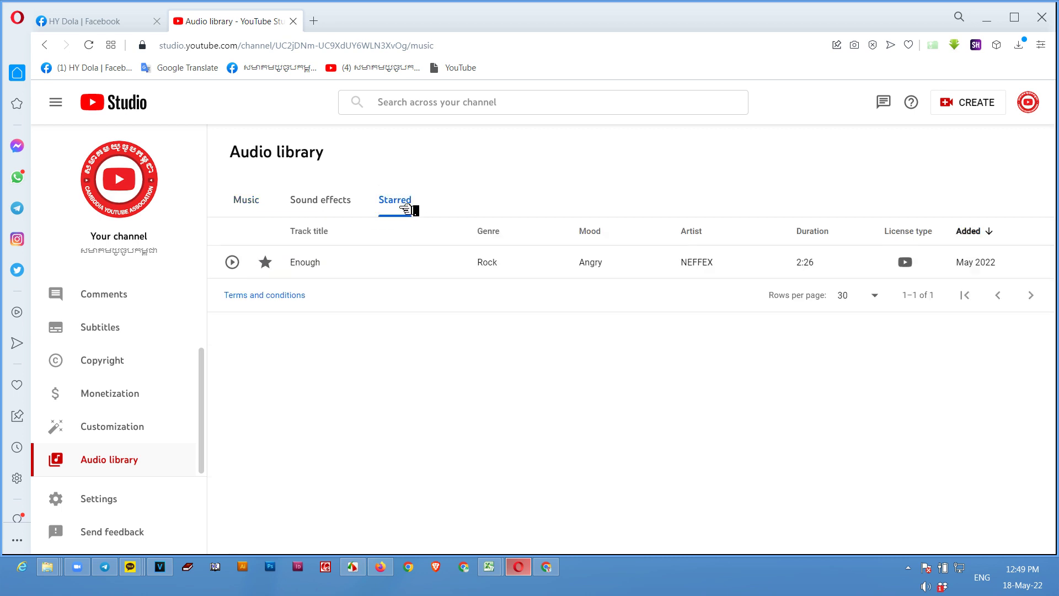
left_click(265, 262)
left_click(256, 207)
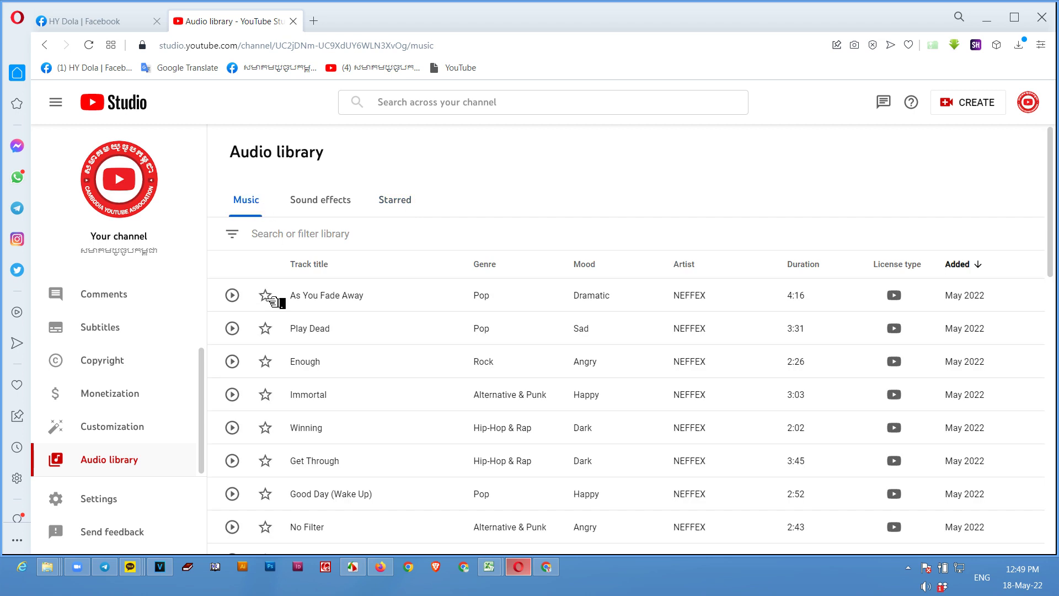
Play a short preview of the track "Enough" and pause it.
left_click(232, 361)
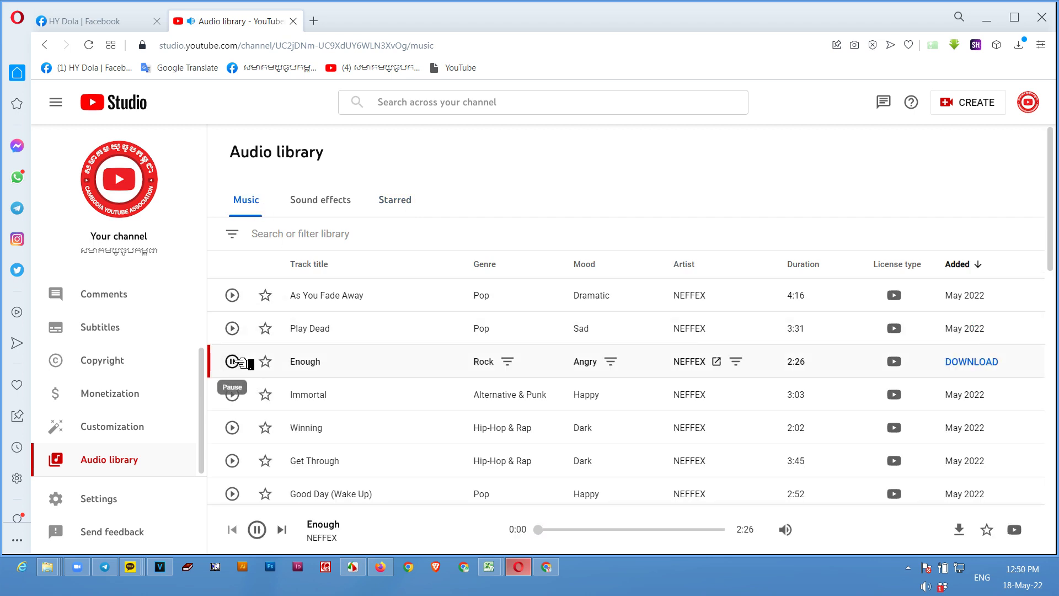
left_click(232, 361)
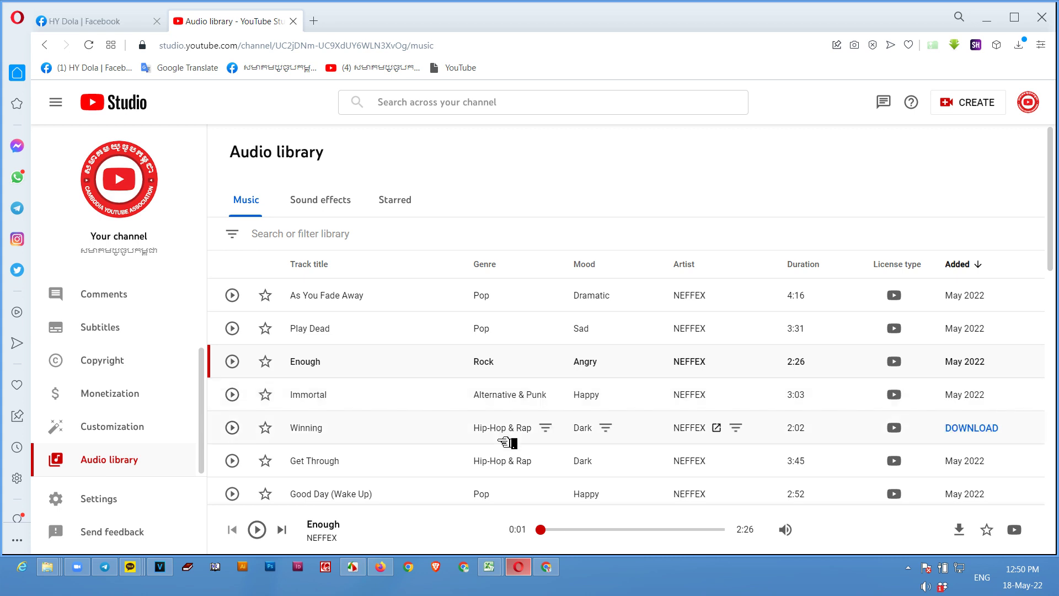
Filter the music library by the genre Children's.
left_click(276, 234)
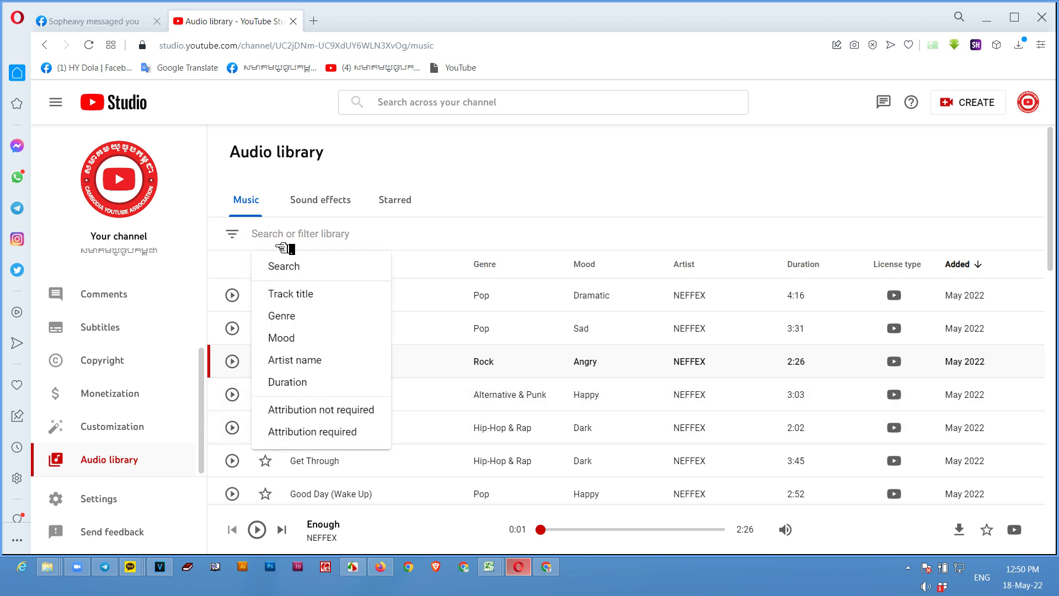
left_click(302, 323)
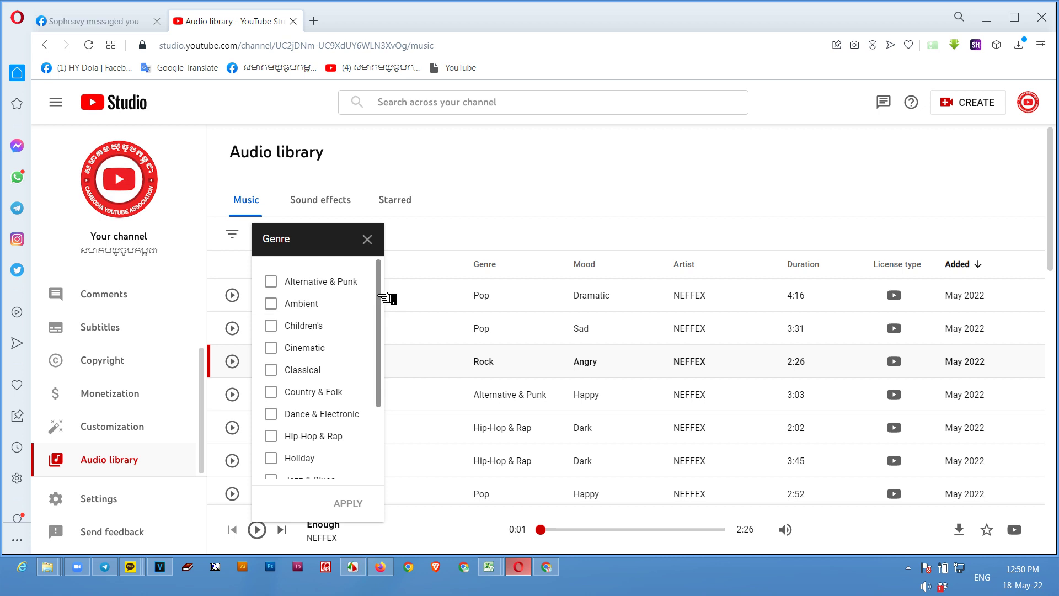
mouse_move(380, 296)
left_mouse_down()
mouse_move(379, 337)
mouse_move(379, 287)
left_mouse_up()
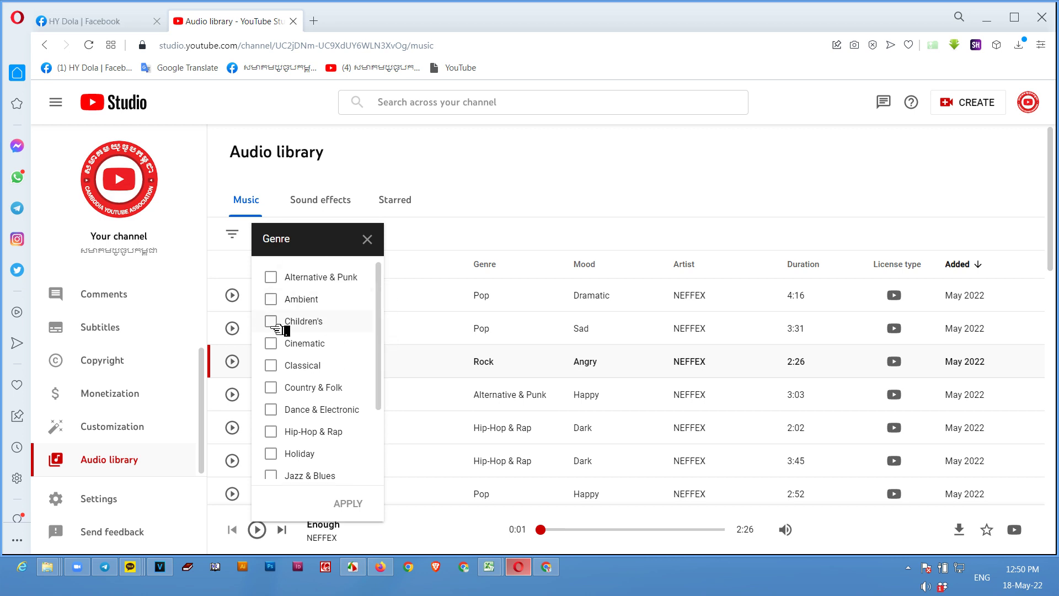
left_click(273, 327)
left_click(349, 504)
Look through the filtered Children's tracks and examine their license types.
scroll(543, 391, "down", 2)
scroll(538, 388, "down", 12)
scroll(452, 325, "up", 9)
mouse_move(900, 204)
scroll(904, 479, "down", 2)
scroll(908, 492, "down", 3)
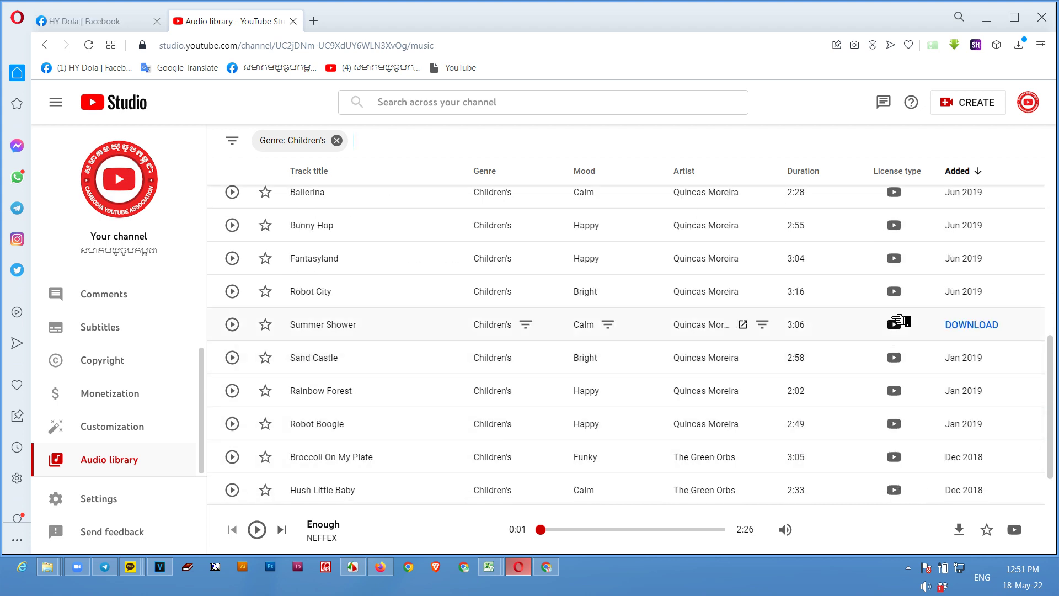
scroll(889, 285, "down", 1)
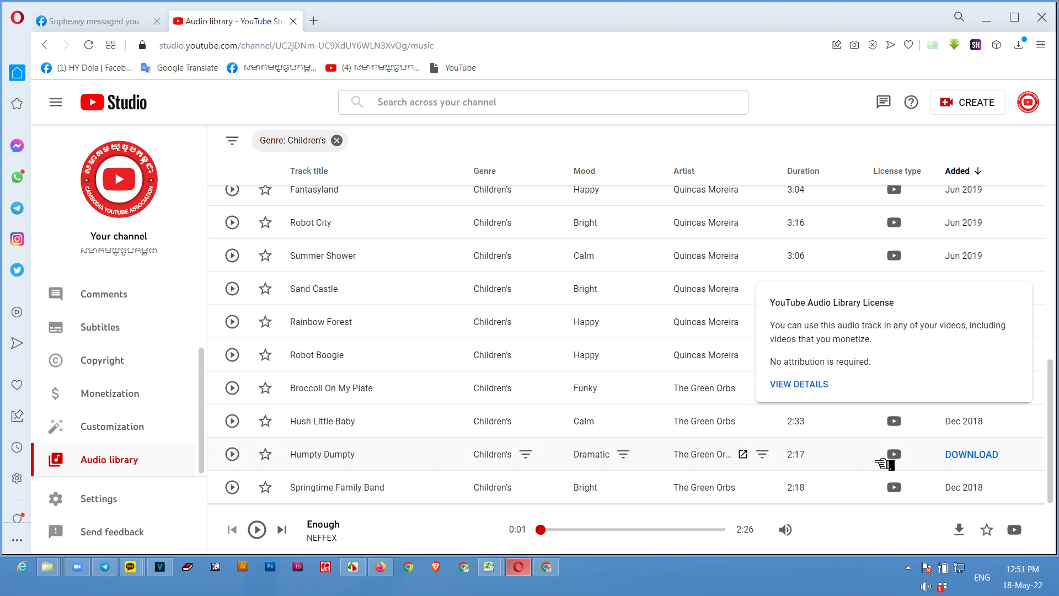
scroll(883, 270, "up", 6)
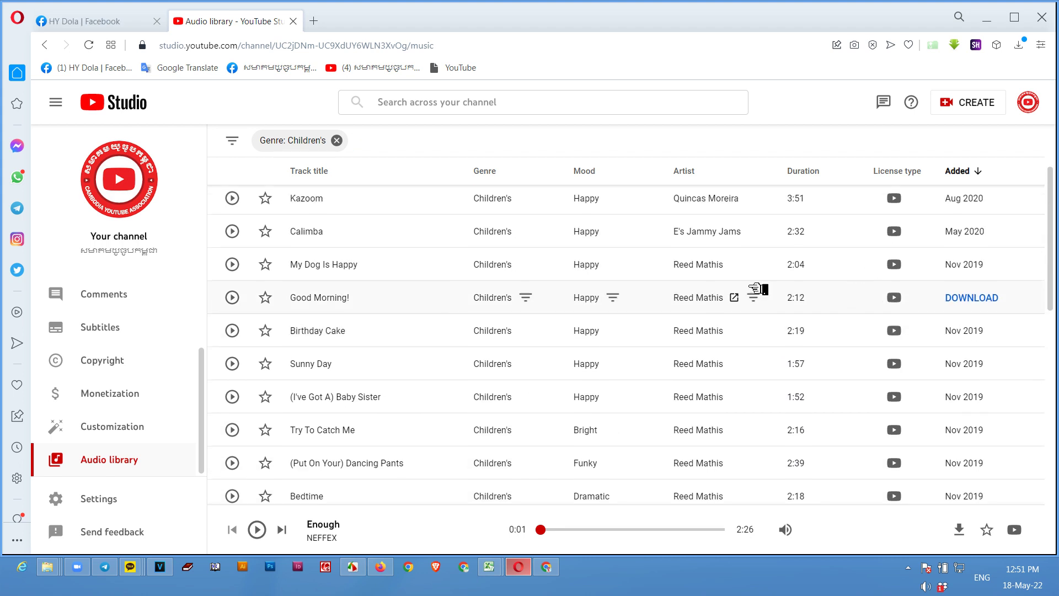
Replace the Children's genre filter with the "Attribution required" filter.
left_click(336, 233)
left_click(342, 233)
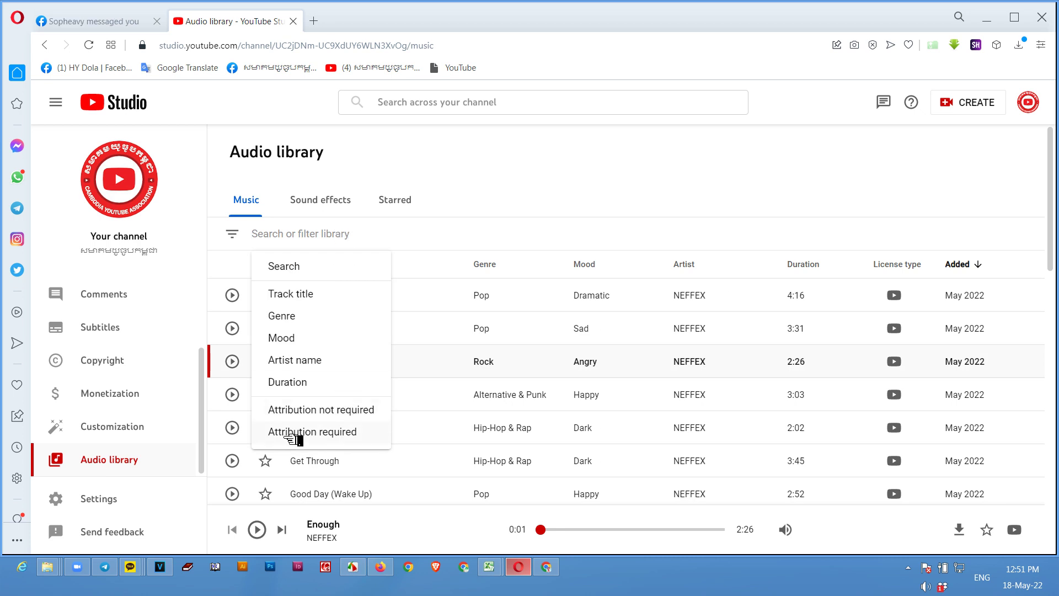
left_click(356, 438)
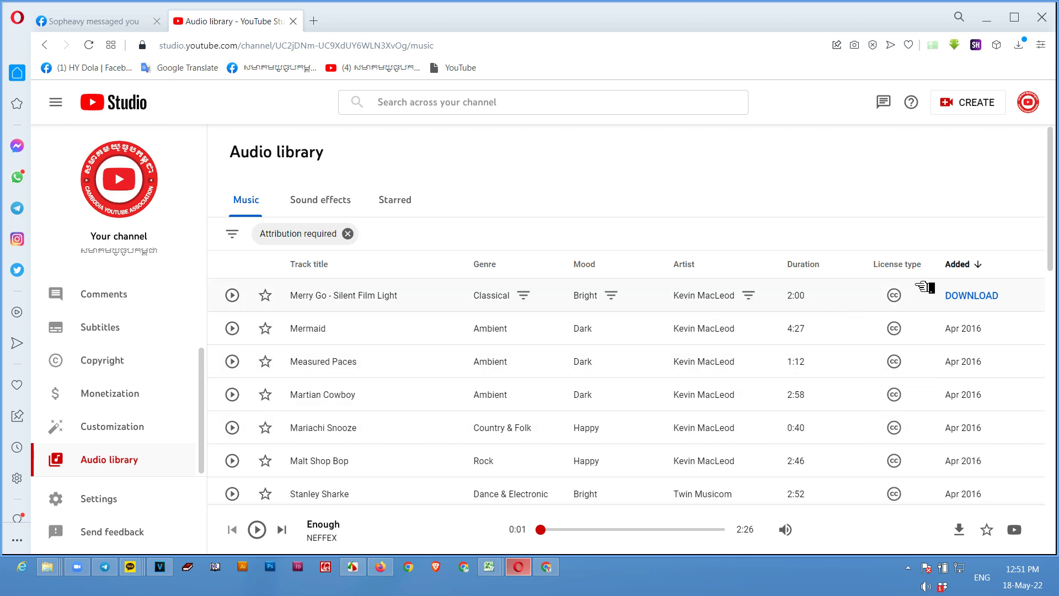
View the license details of the track "Merry Go - Silent Film Light", highlight its attribution text, and close the details.
mouse_move(897, 298)
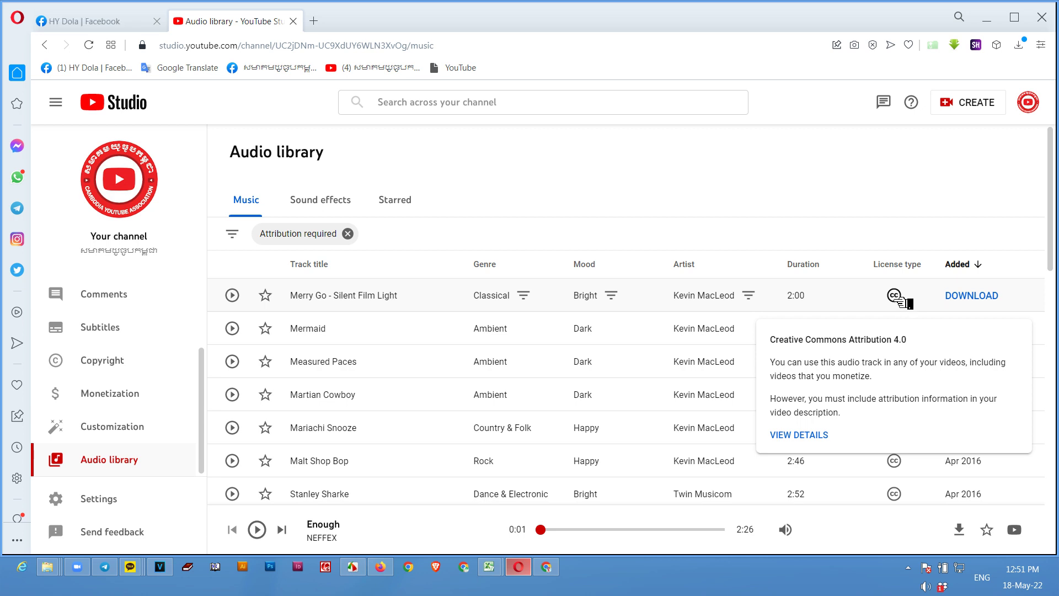
mouse_move(899, 297)
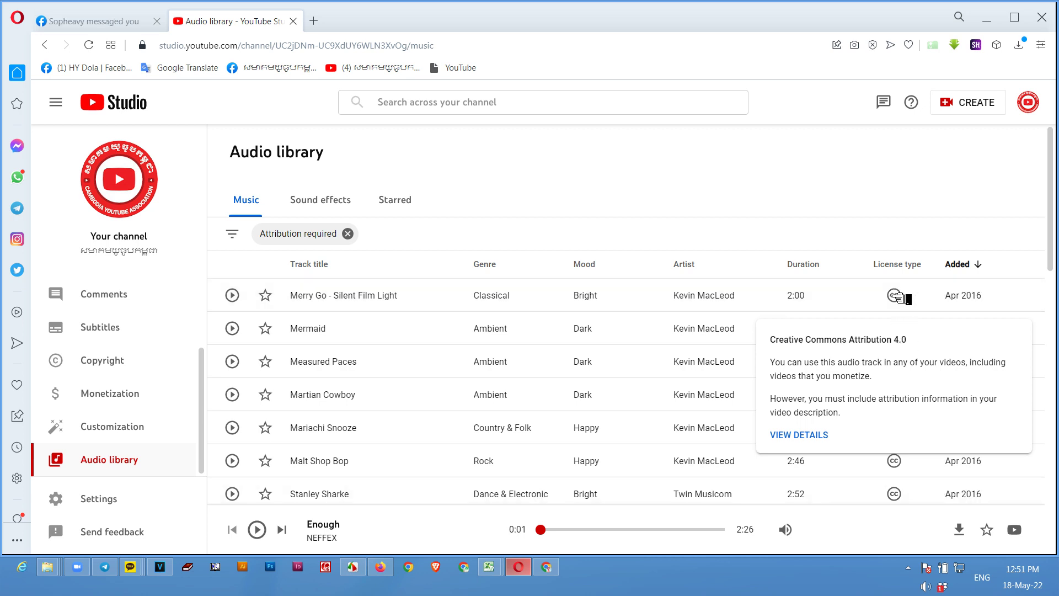
left_click(899, 296)
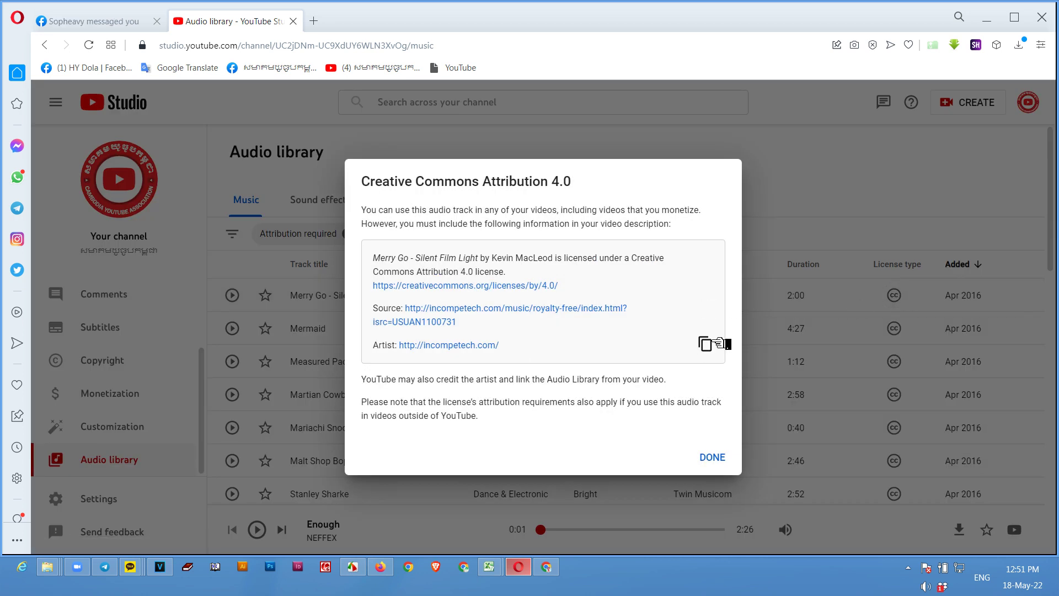
left_click_drag(539, 345, 366, 260)
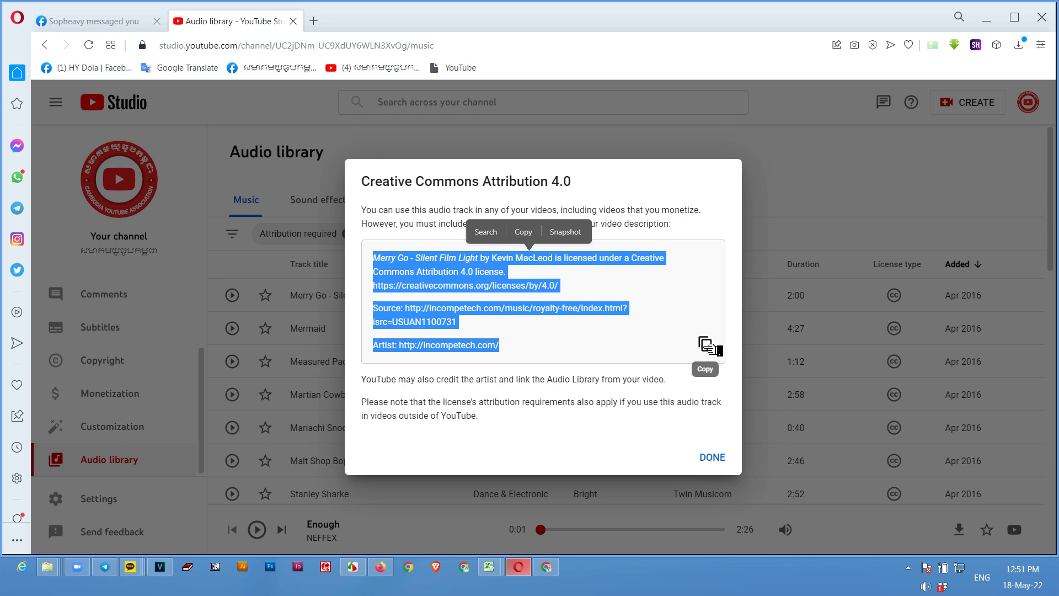
left_click(669, 298)
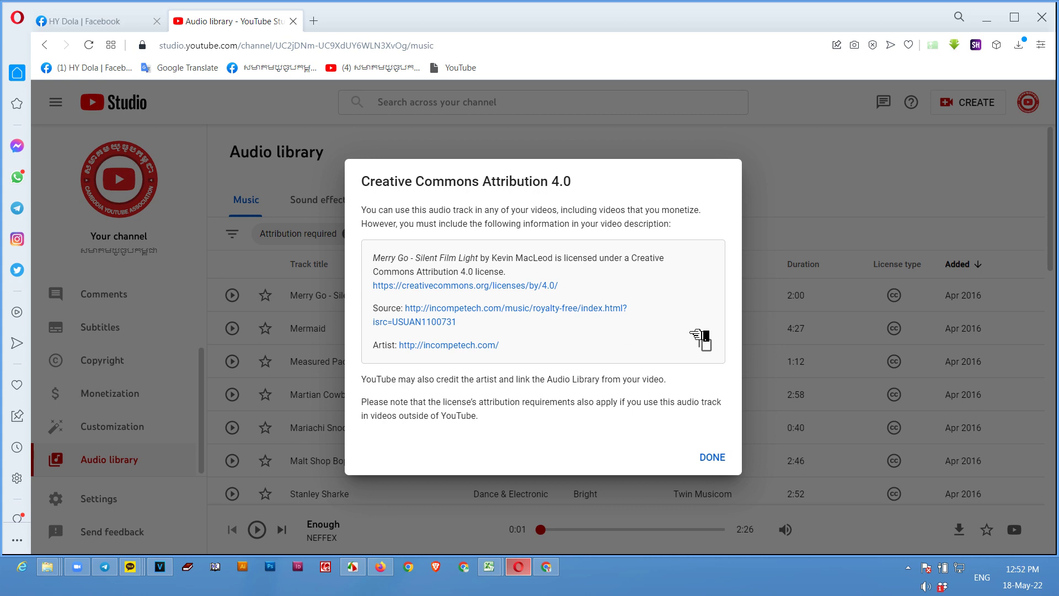
left_click(713, 458)
Look through the tracks that require attribution down to the end of the first page.
mouse_move(894, 296)
scroll(905, 499, "down", 7)
scroll(916, 257, "down", 8)
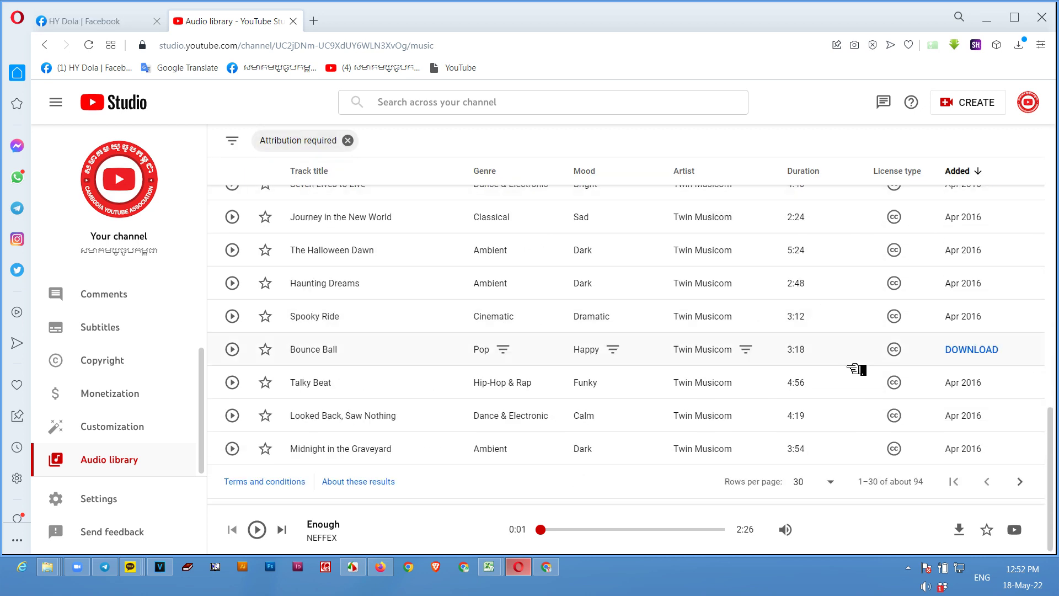
Clear the "Attribution required" filter and browse the unfiltered music library through to its fifth page.
left_click(348, 140)
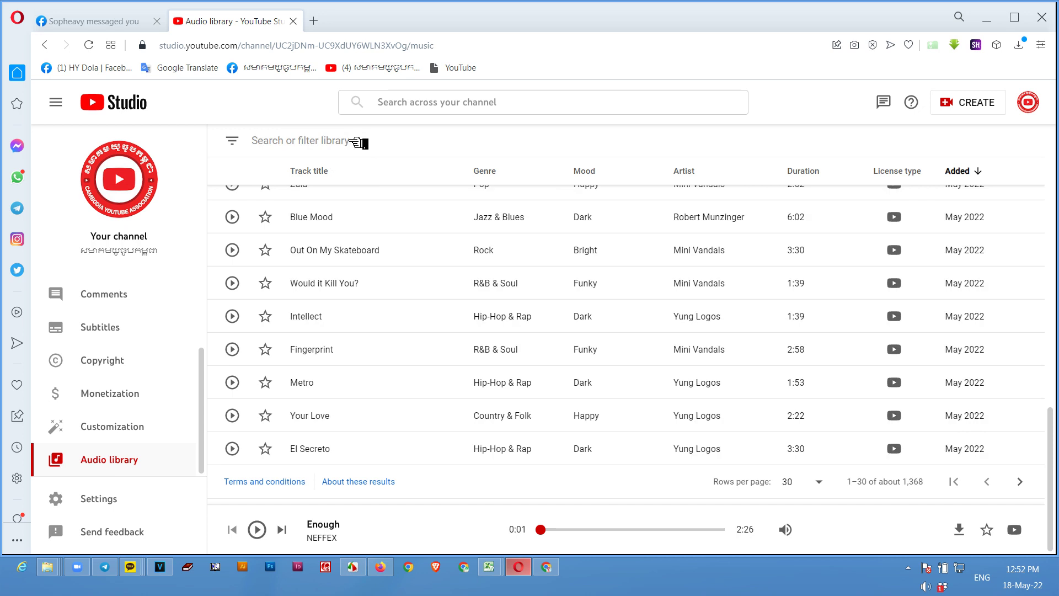
left_click(1019, 481)
scroll(1013, 480, "down", 10)
scroll(1006, 485, "down", 5)
left_click(1021, 482)
scroll(1023, 482, "down", 5)
scroll(1023, 481, "down", 5)
left_click(1021, 481)
scroll(905, 395, "down", 5)
scroll(905, 407, "down", 5)
left_click(1021, 482)
scroll(993, 474, "down", 10)
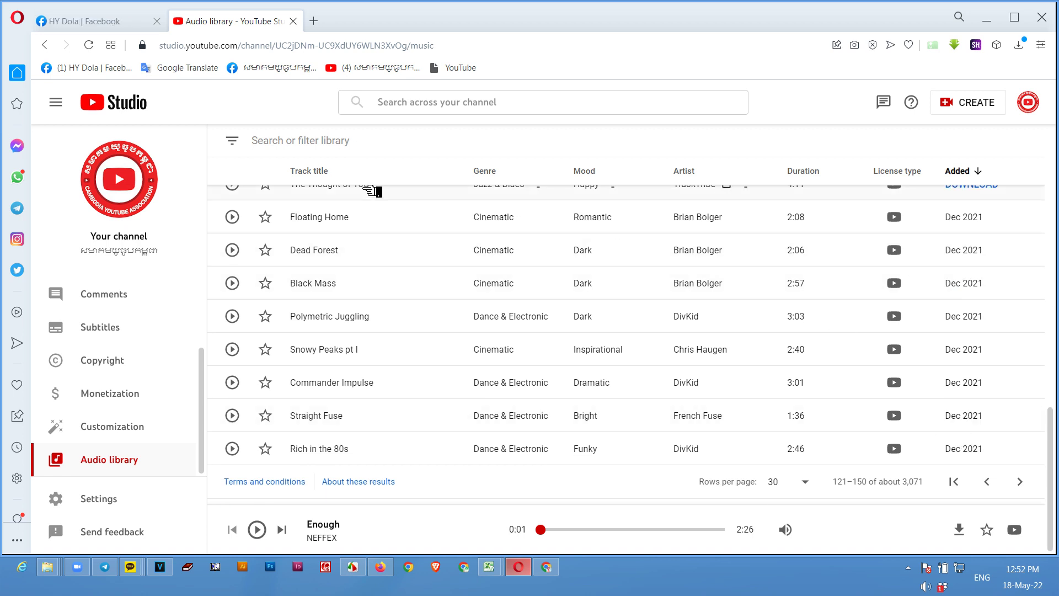
Filter the library by "Attribution required" and copy the license attribution text of the track "Merry Go - Silent Film Light".
left_click(346, 142)
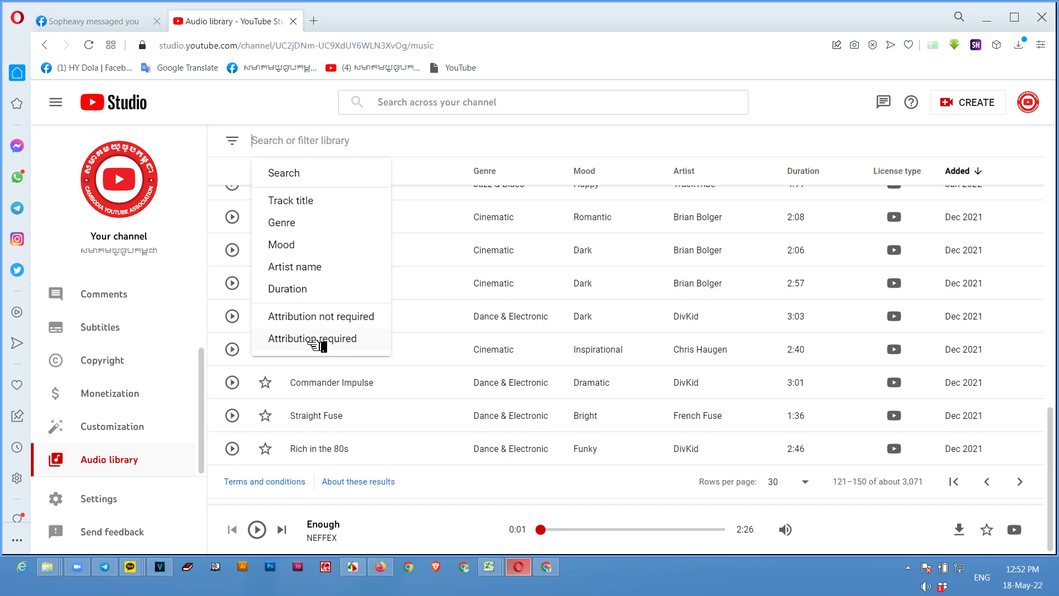
left_click(328, 344)
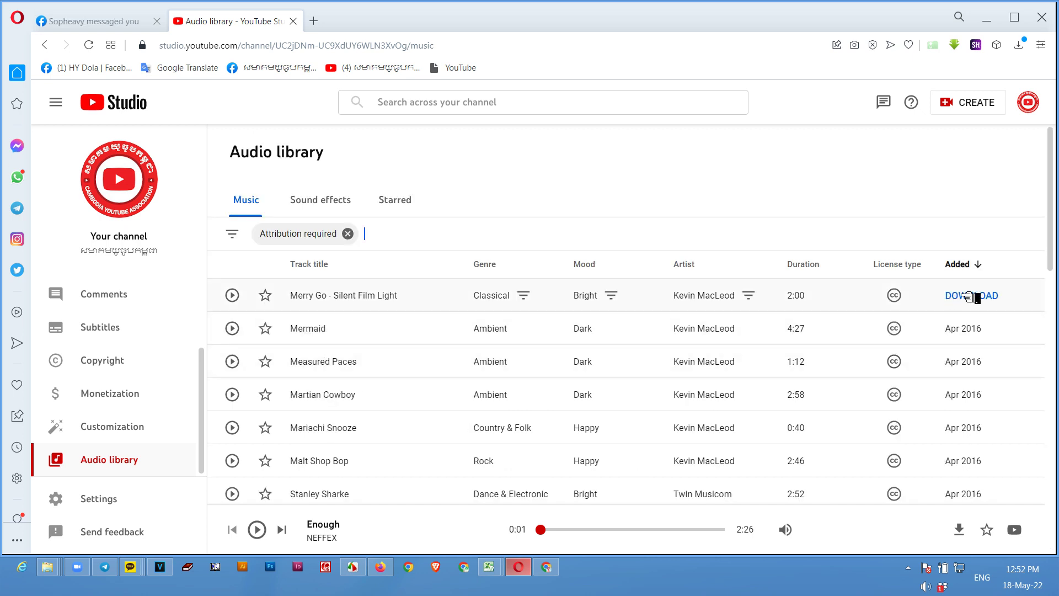
left_click(901, 298)
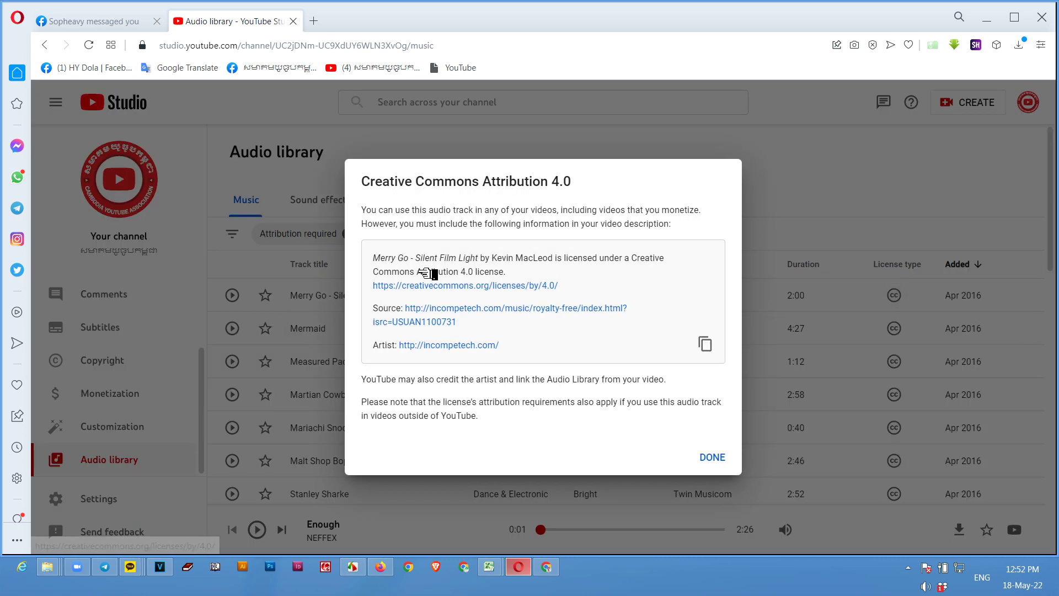
left_click(705, 344)
left_click(711, 461)
Replace the "Attribution required" filter with "Attribution not required" and look through the first page of tracks.
left_click(348, 234)
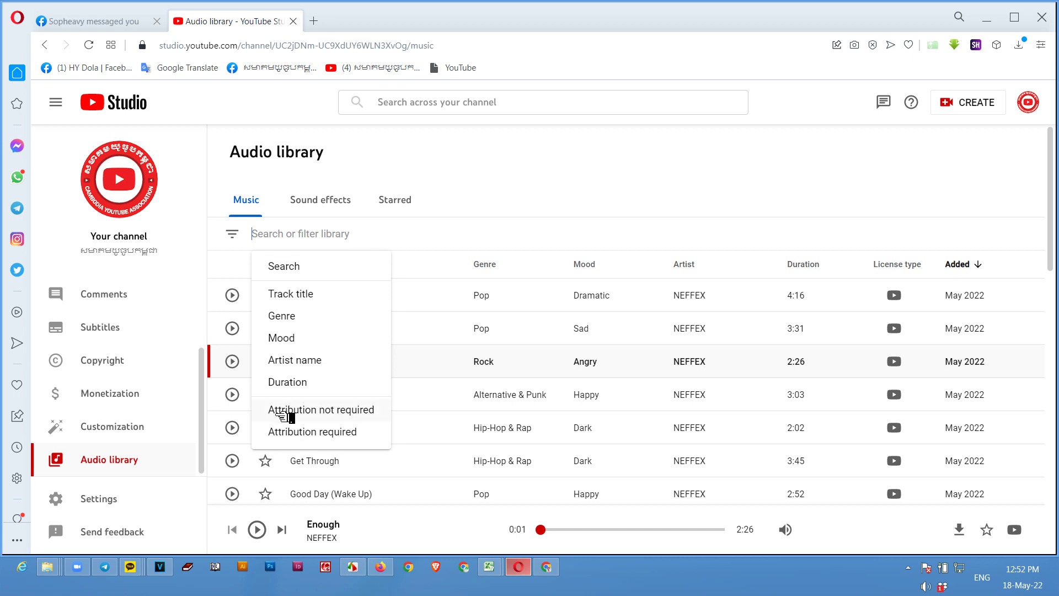
left_click(322, 410)
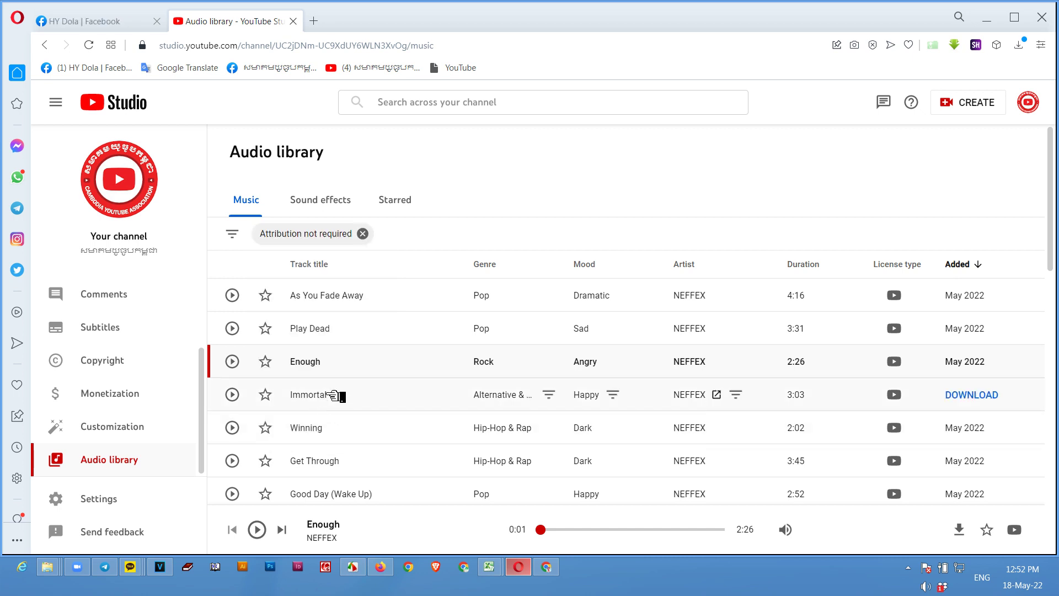
scroll(944, 353, "down", 2)
scroll(933, 345, "down", 7)
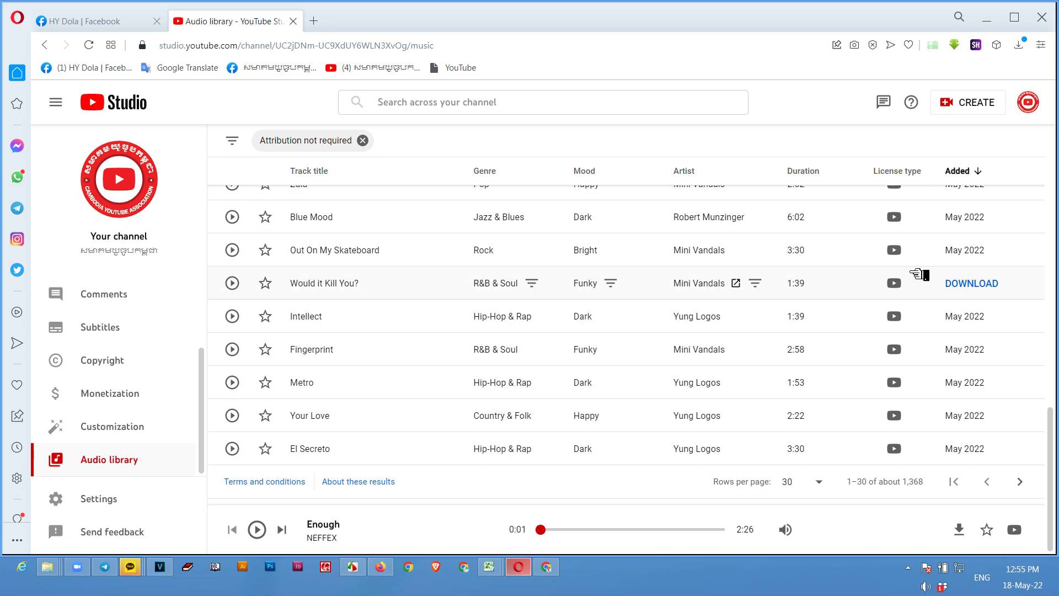
scroll(992, 246, "up", 7)
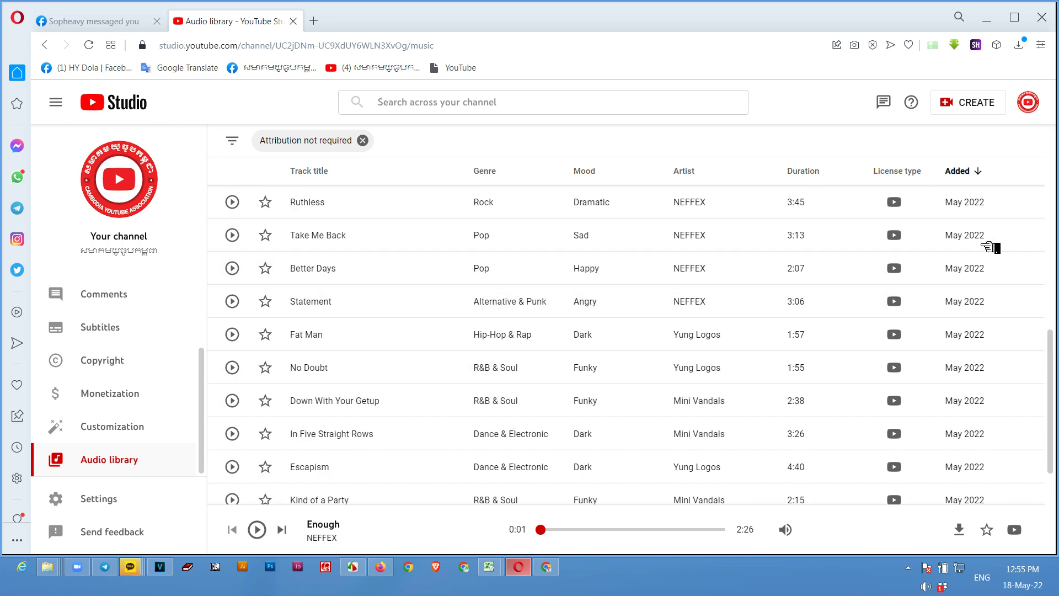